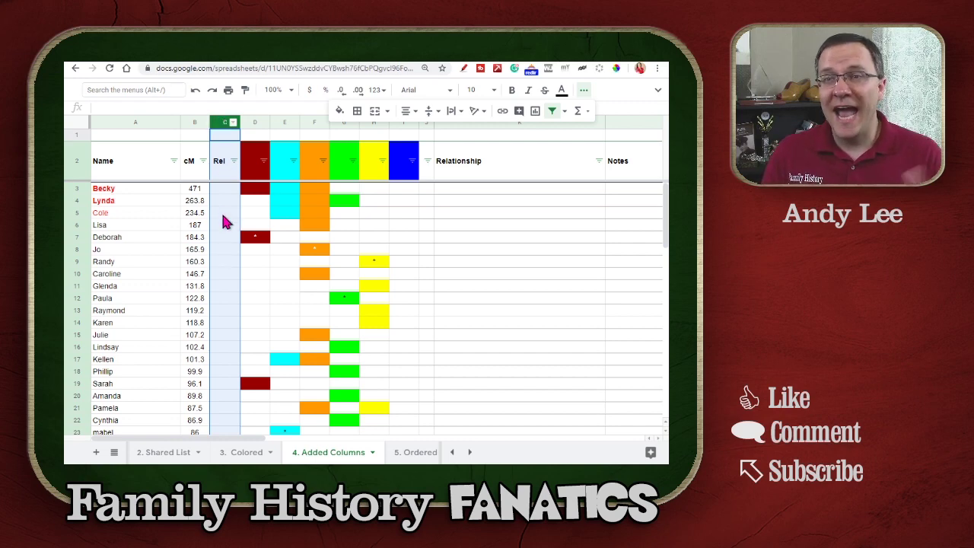
left_click(252, 219)
scroll(228, 239, "down", 5)
scroll(229, 239, "up", 5)
left_click_drag(199, 189, 198, 359)
scroll(234, 257, "down", 1)
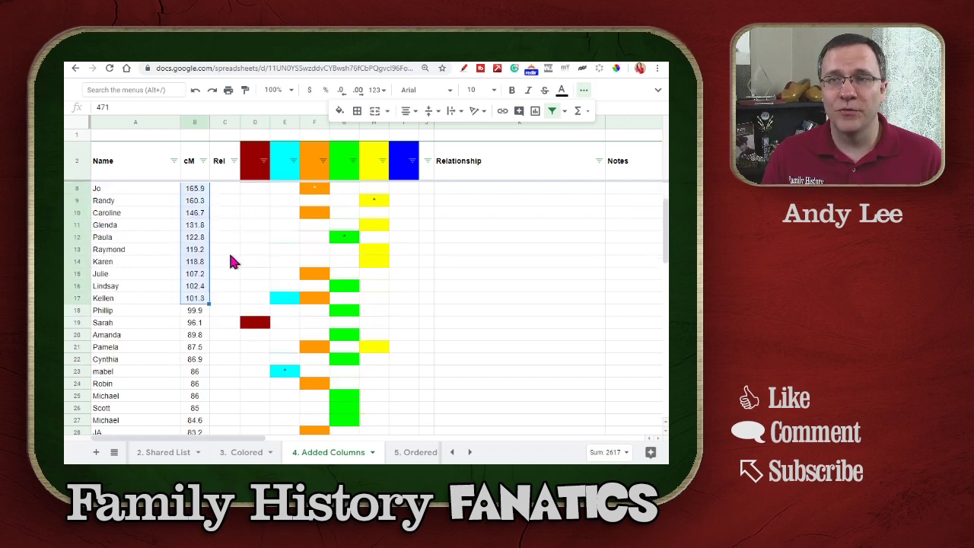
scroll(234, 254, "down", 2)
scroll(236, 262, "up", 3)
scroll(236, 266, "down", 3)
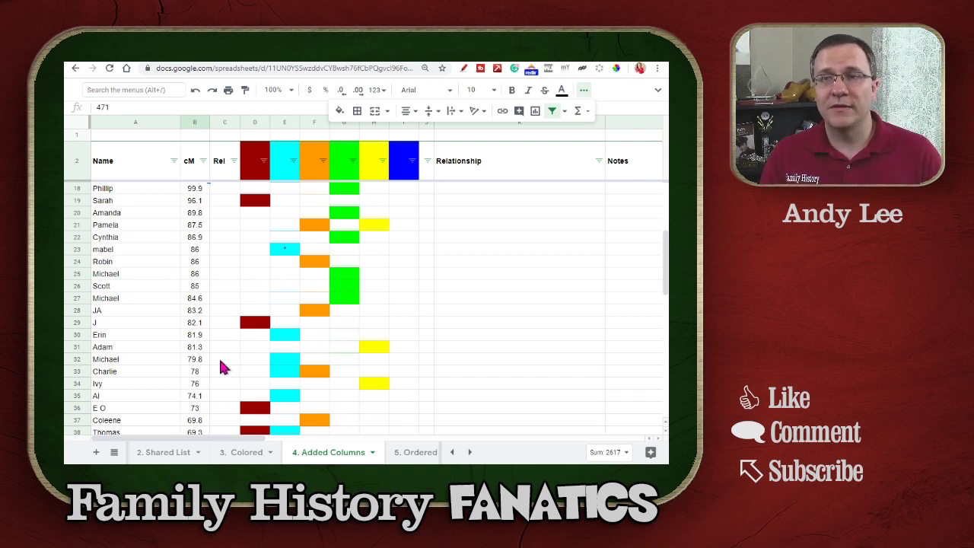
scroll(218, 282, "up", 3)
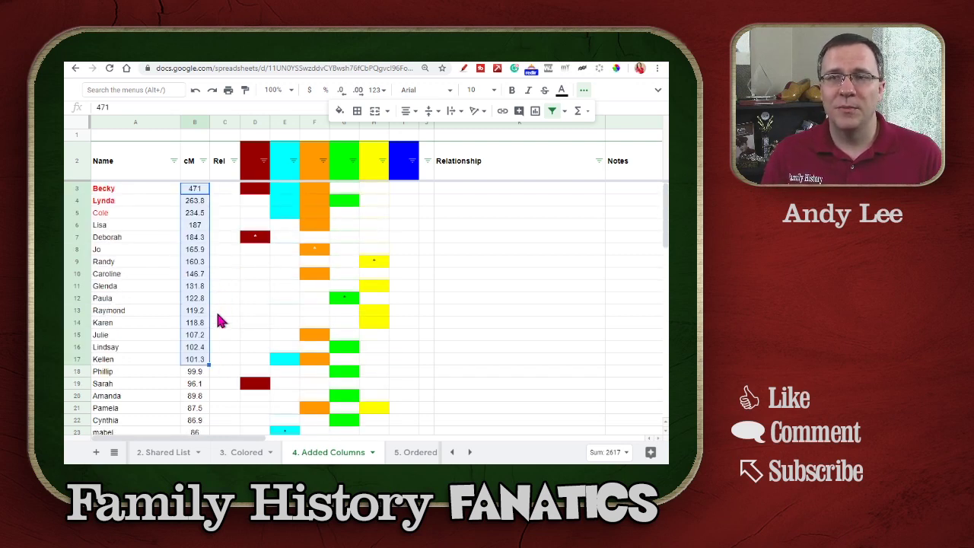
left_click(287, 313)
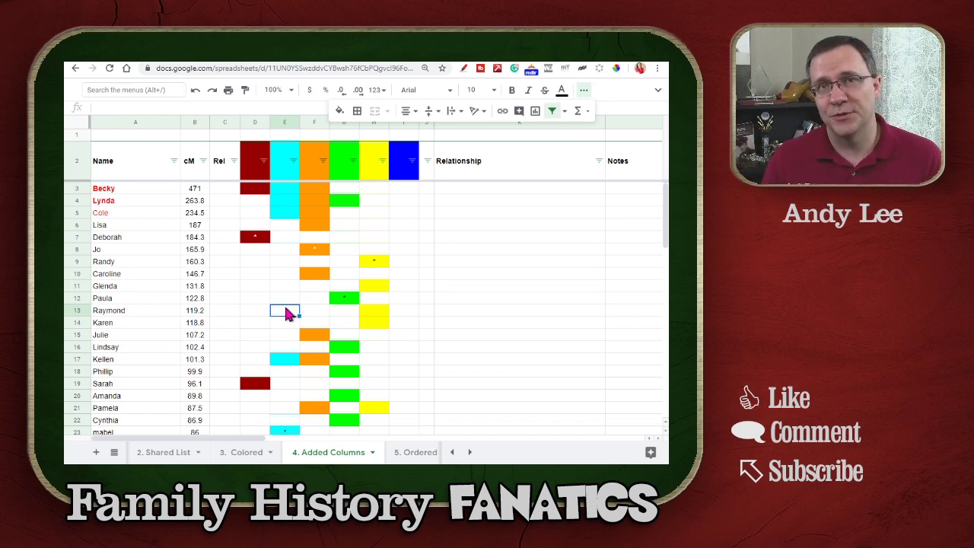
left_click(215, 118)
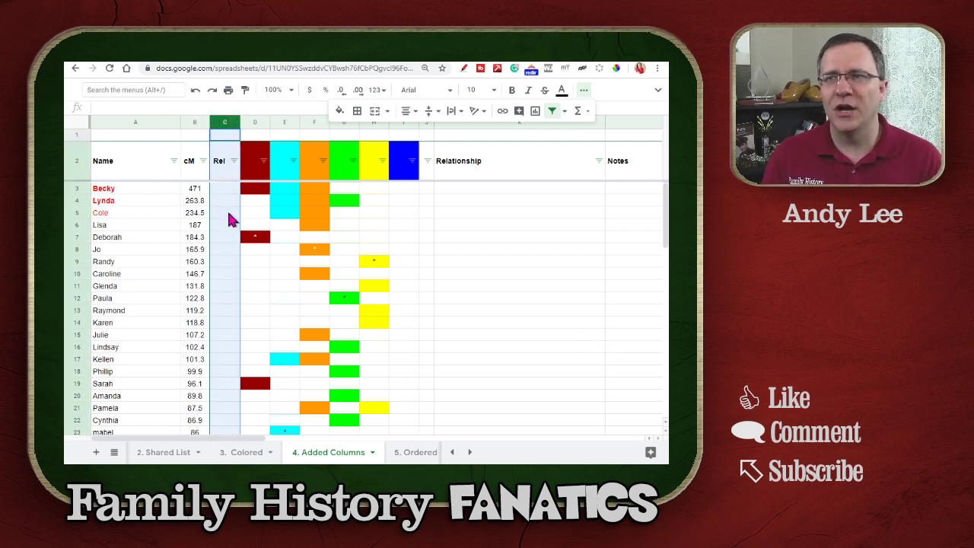
left_click(462, 123)
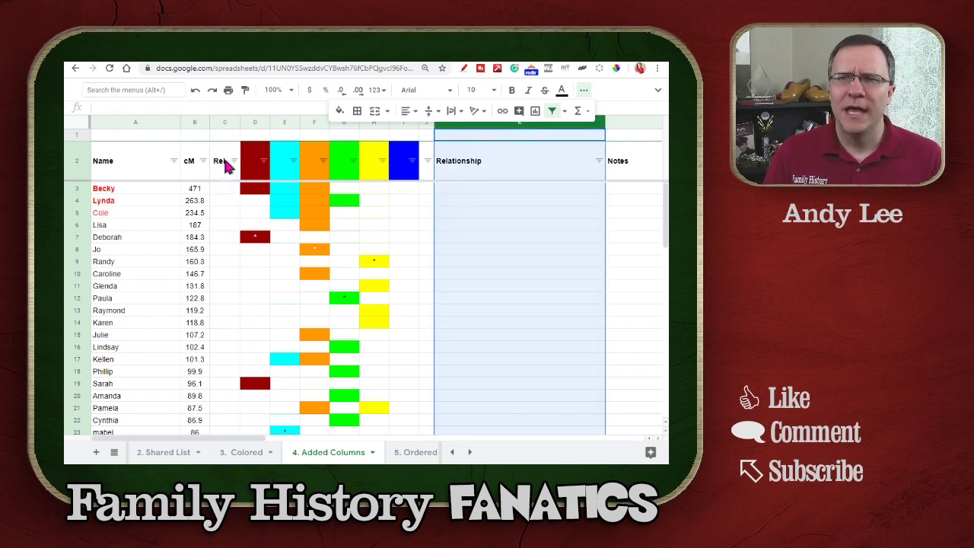
left_click(225, 123)
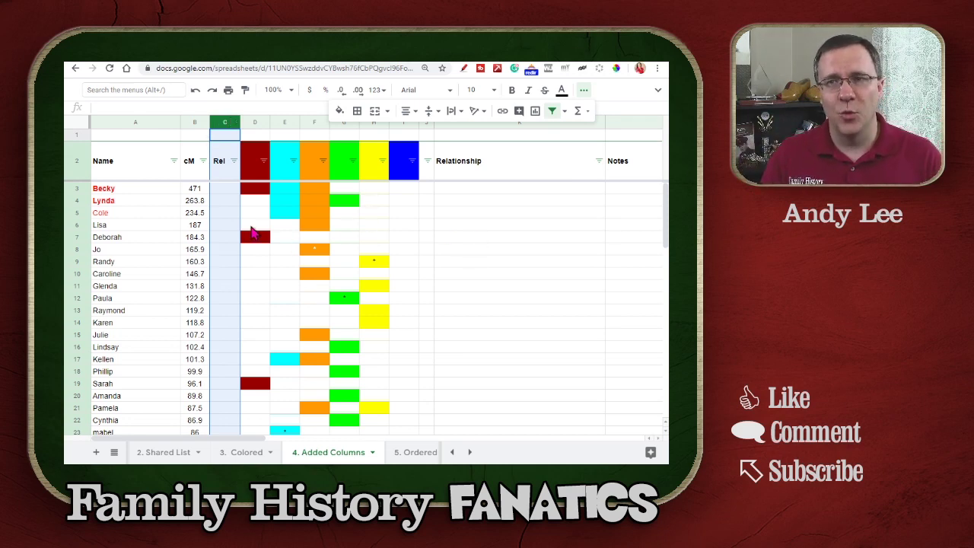
left_click(219, 201)
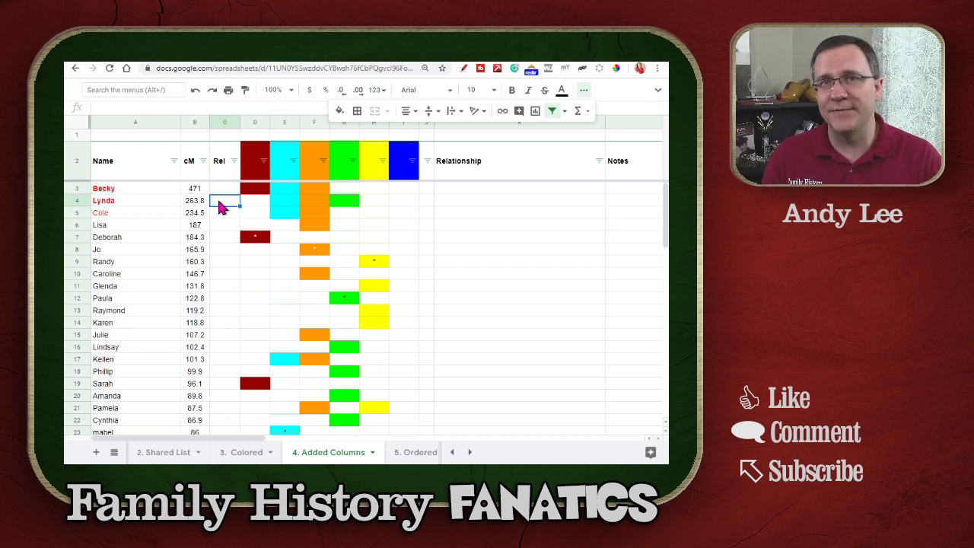
left_click(487, 188)
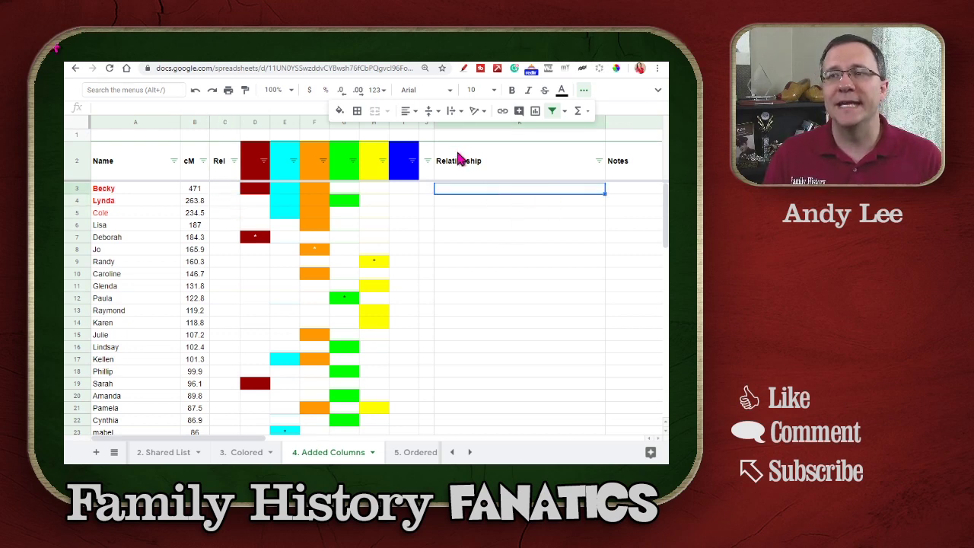
left_click(461, 123)
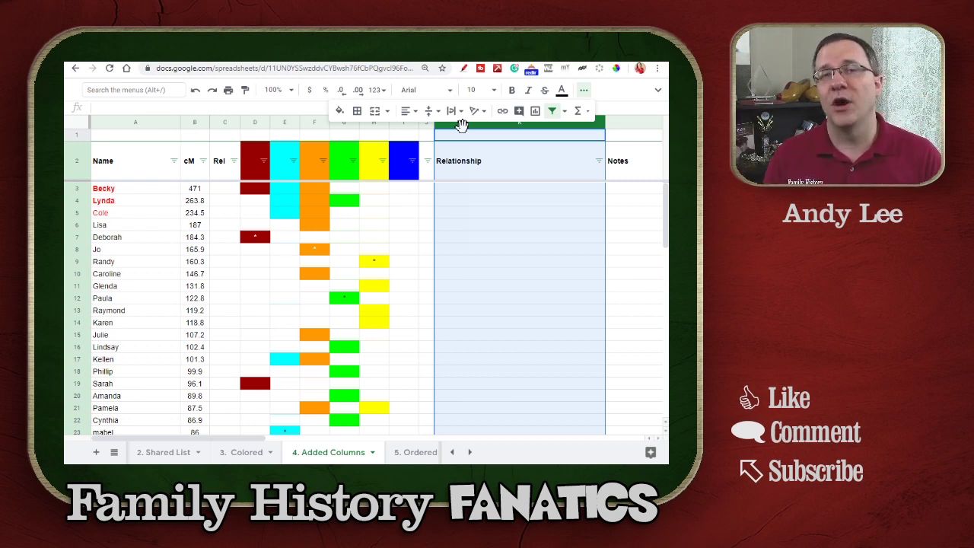
left_click(491, 263)
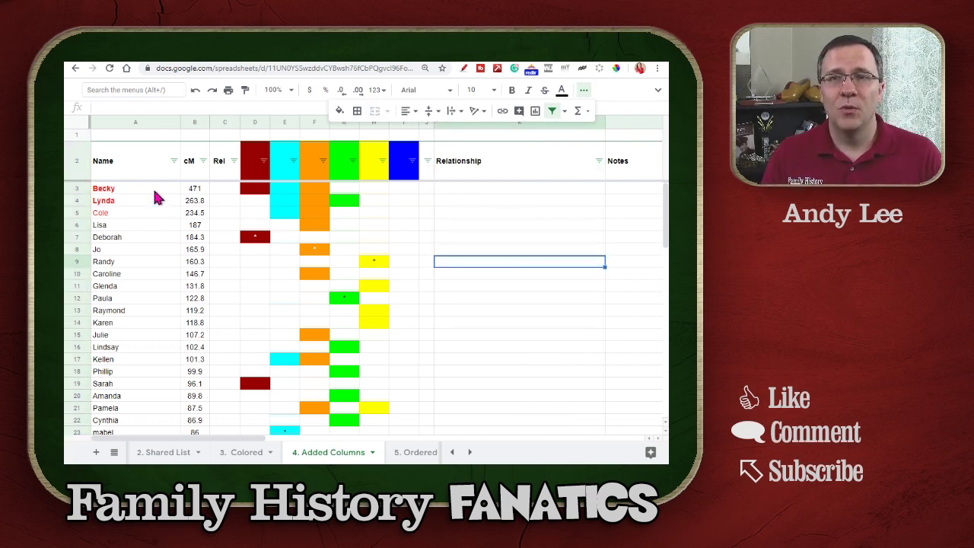
left_click(187, 192)
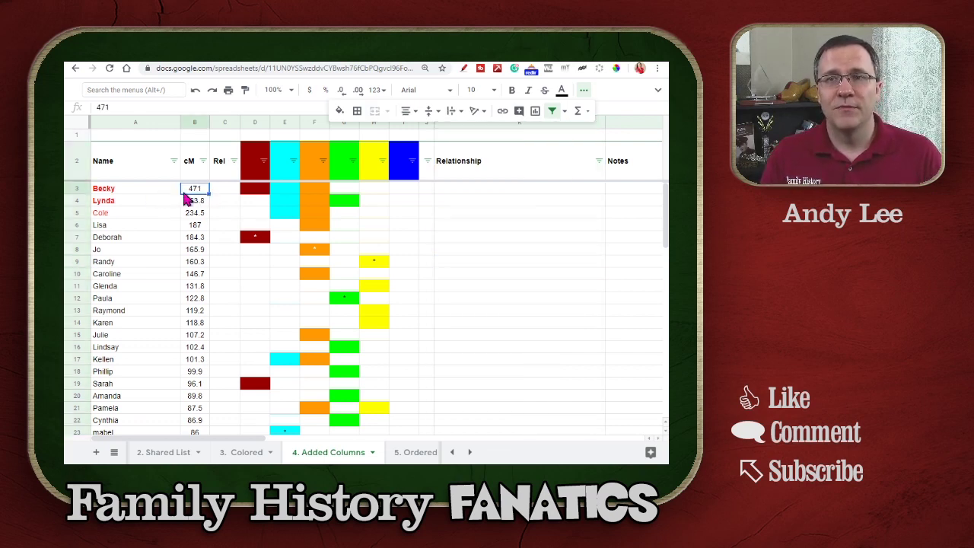
left_click_drag(137, 191, 473, 216)
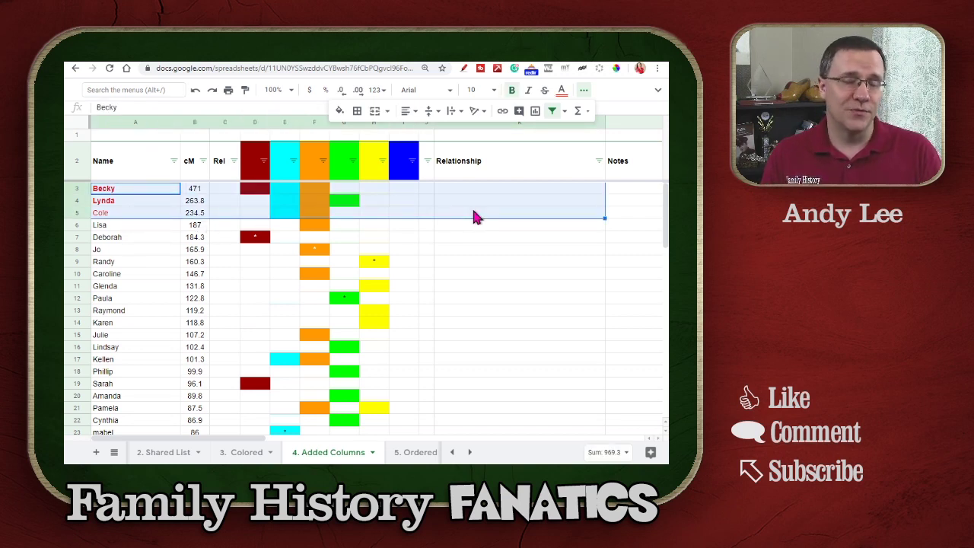
left_click(148, 204)
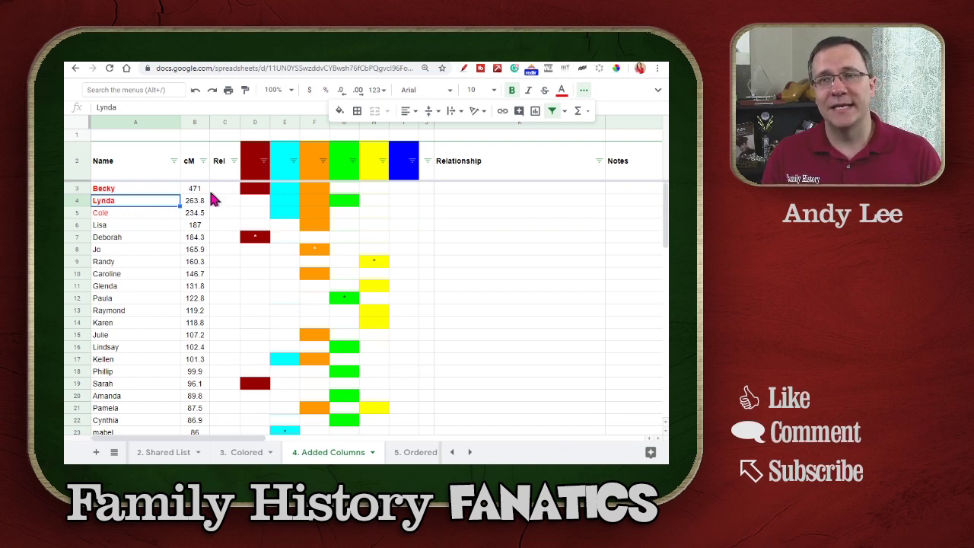
left_click(160, 190)
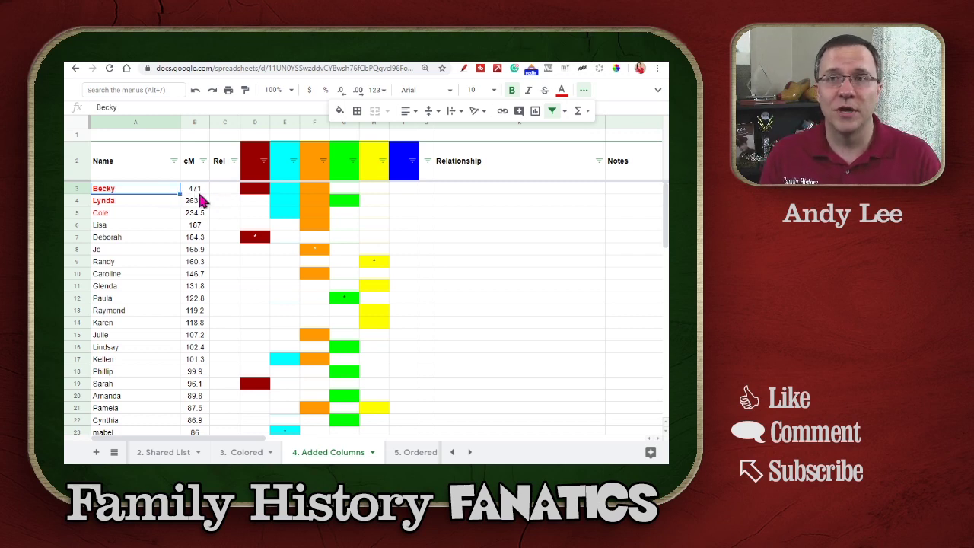
left_click(159, 203)
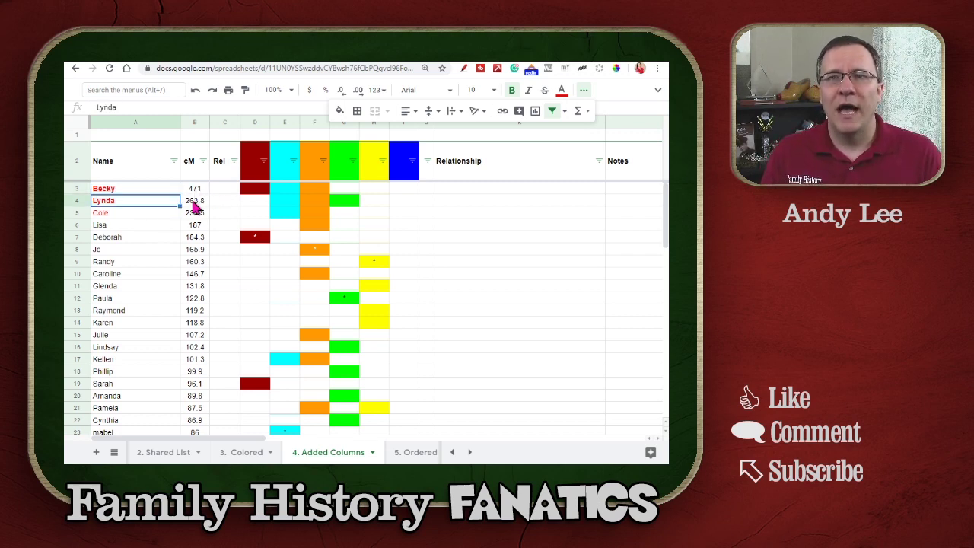
left_click_drag(202, 204, 207, 219)
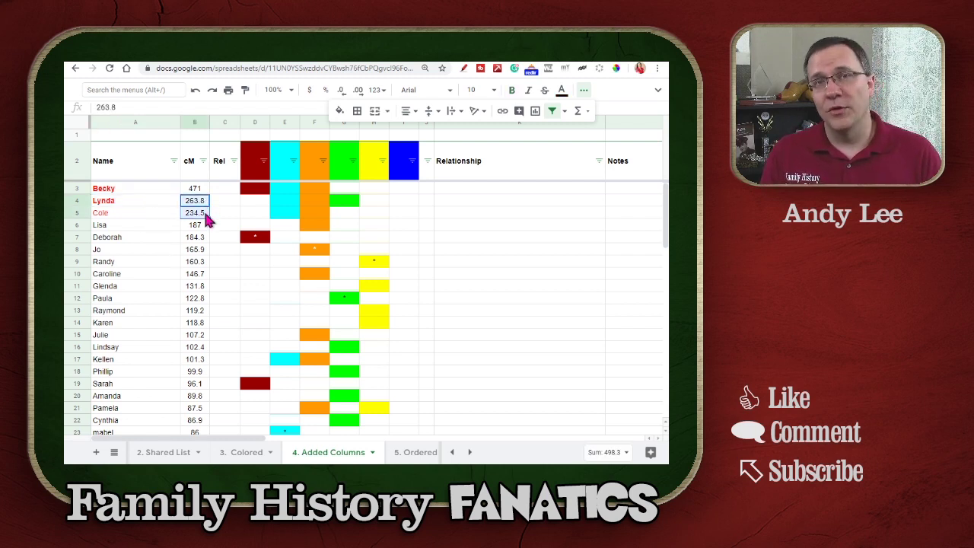
Enter 1C1R for Becky and Lynda and 1C3R for Cole in cells C3 to C5
key("Right")
key("Up")
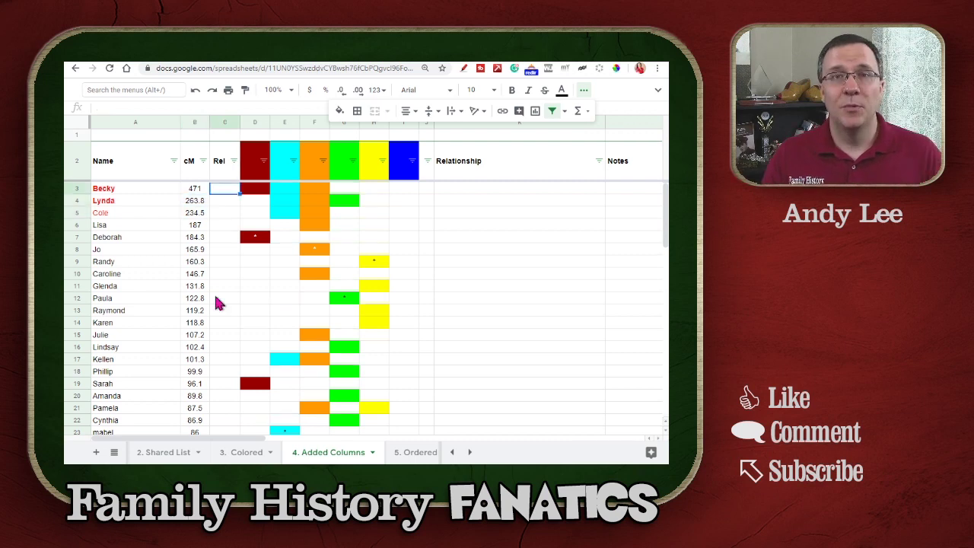
type("1")
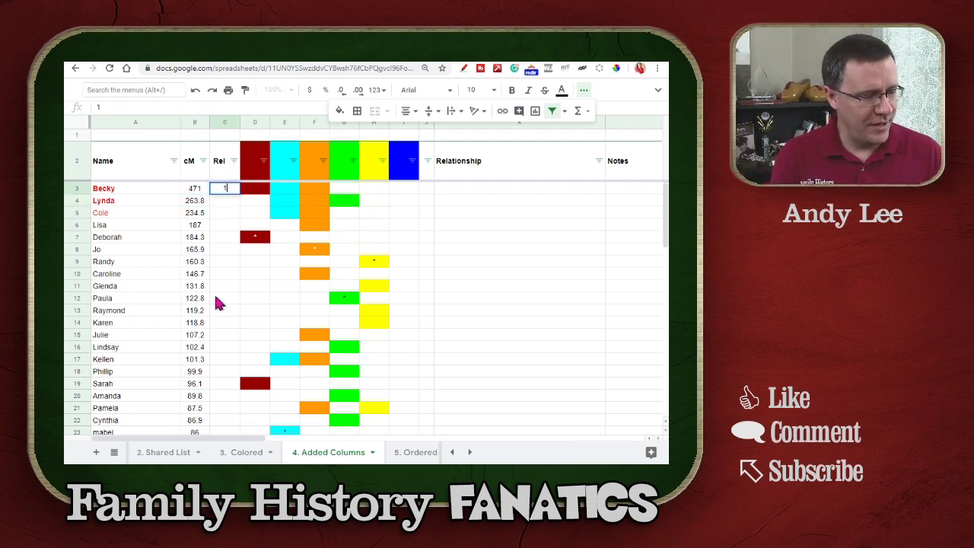
type("C1")
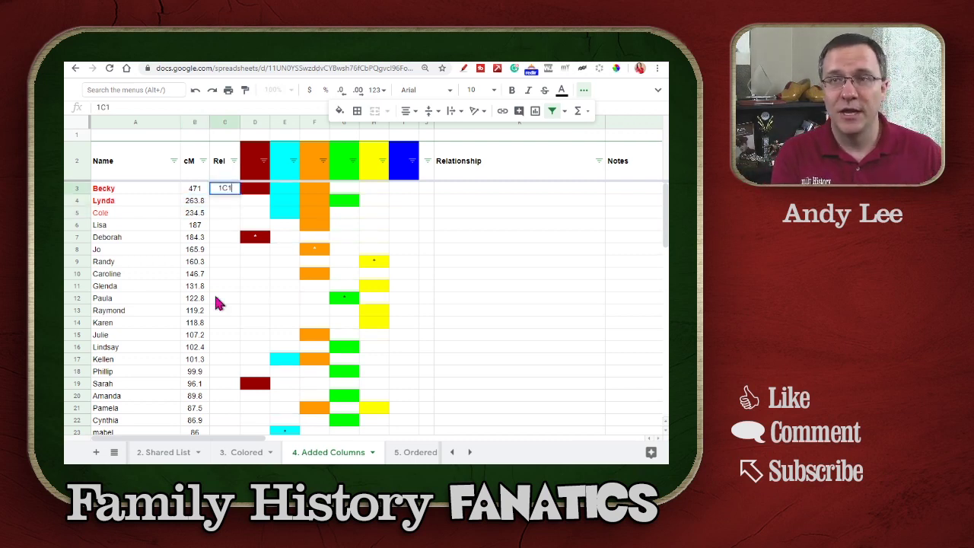
type("R")
key("Return")
type("1C1R")
key("Return")
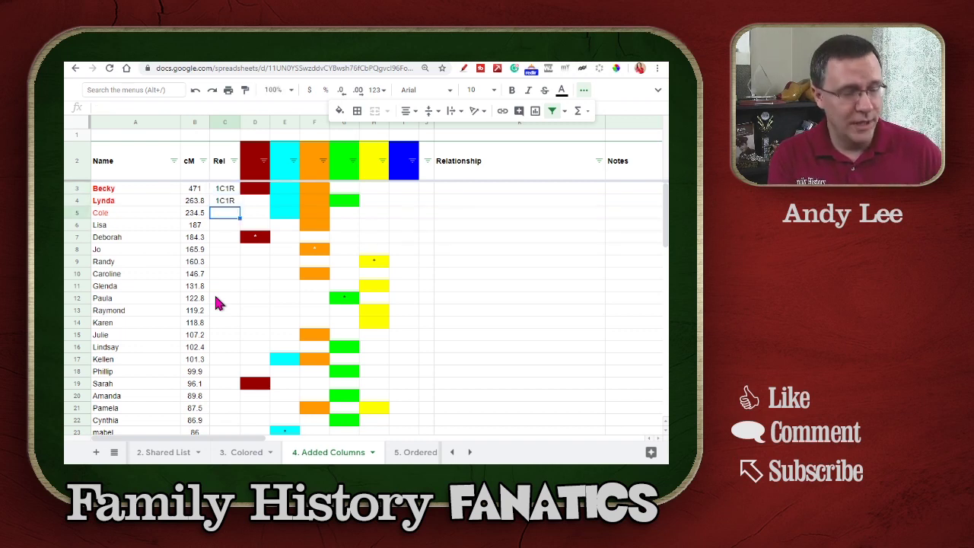
type("1")
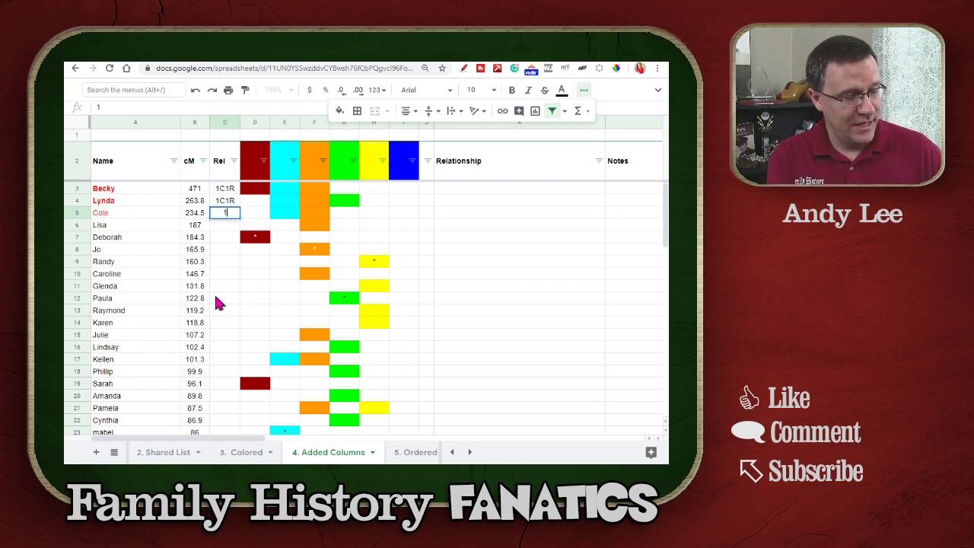
type("C3R")
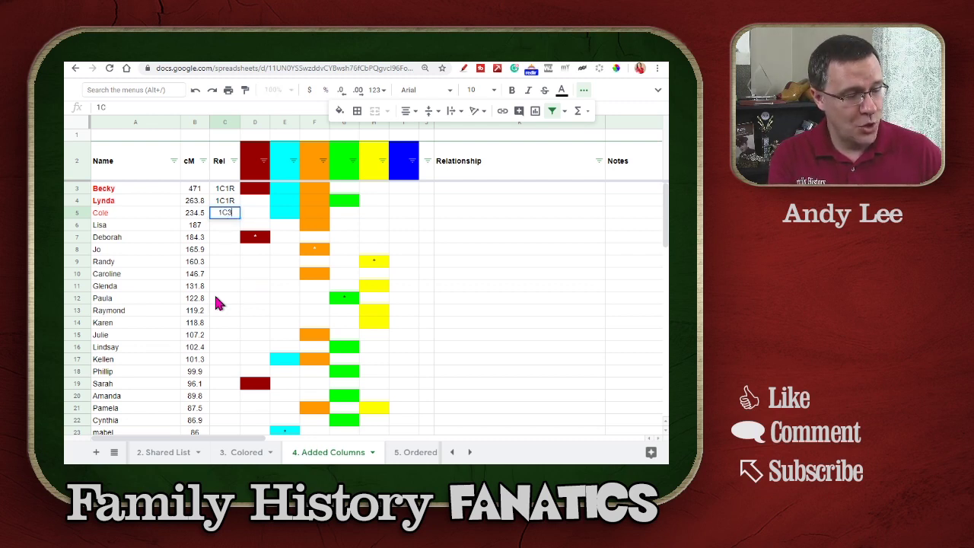
key("Return")
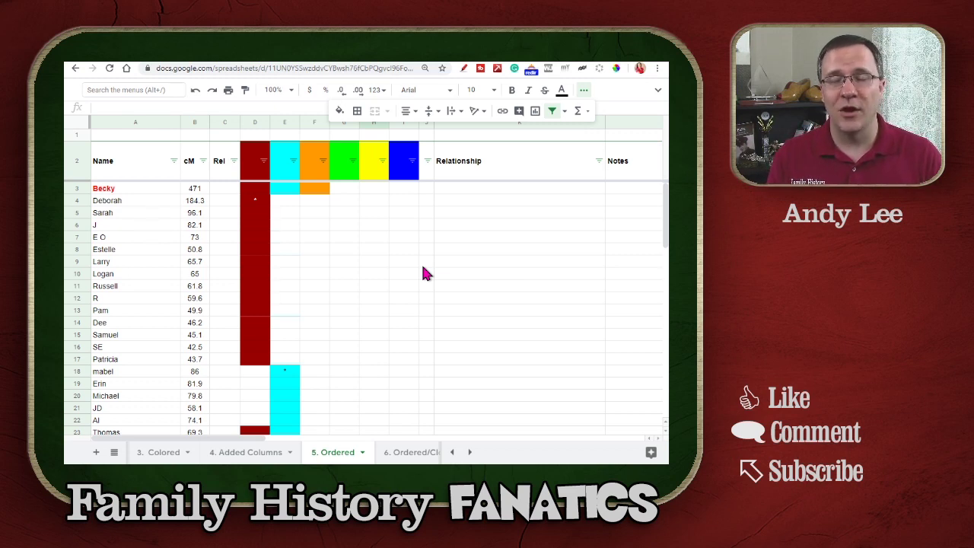
Try dragging Estelle's row further down the list, then undo the move
left_click(76, 249)
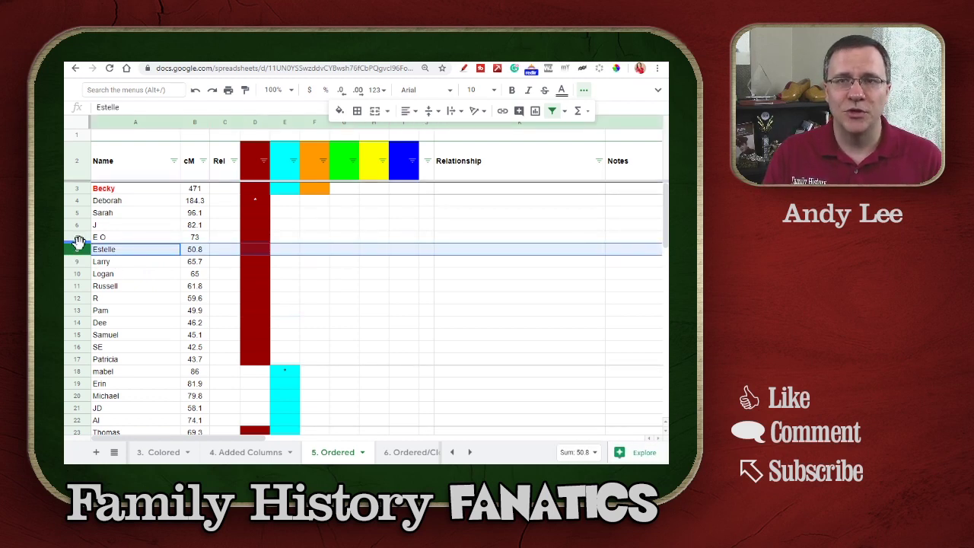
left_click_drag(79, 242, 77, 276)
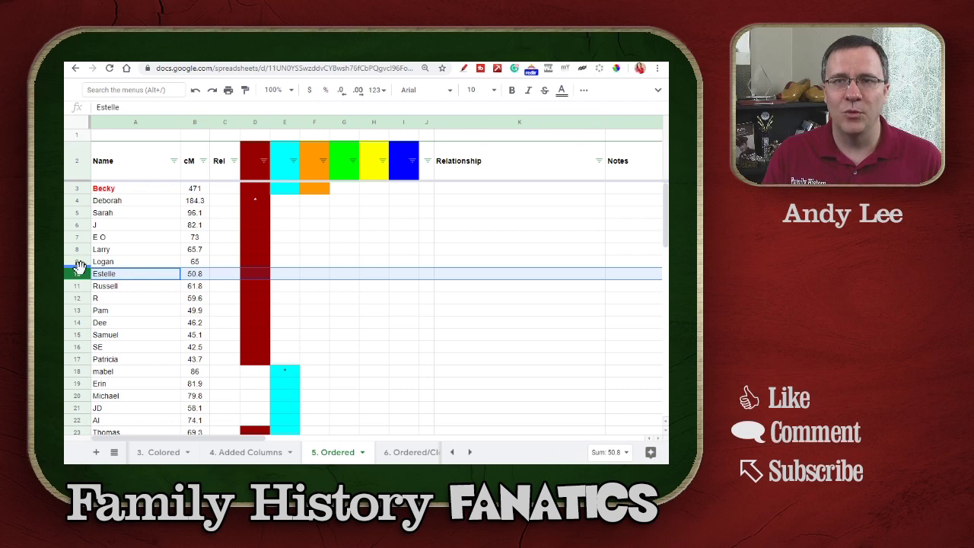
left_click(194, 89)
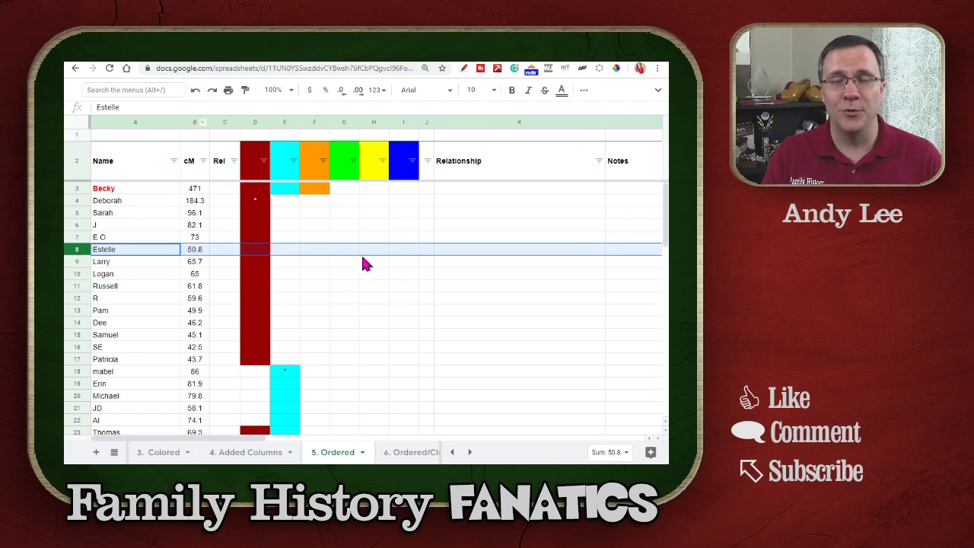
Scroll through the matches, pointing out Kellen's, Charlie's and Lynda's rows
scroll(411, 286, "down", 5)
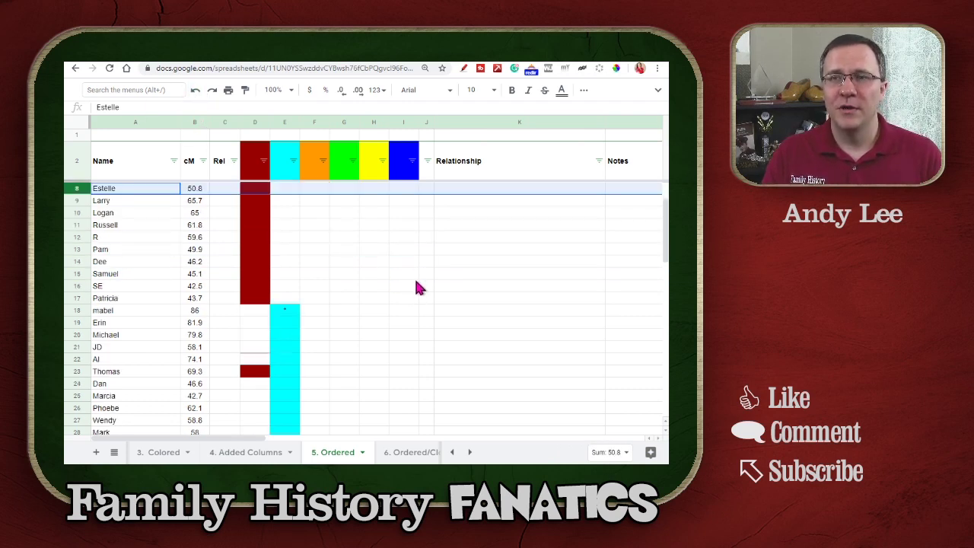
scroll(419, 279, "down", 6)
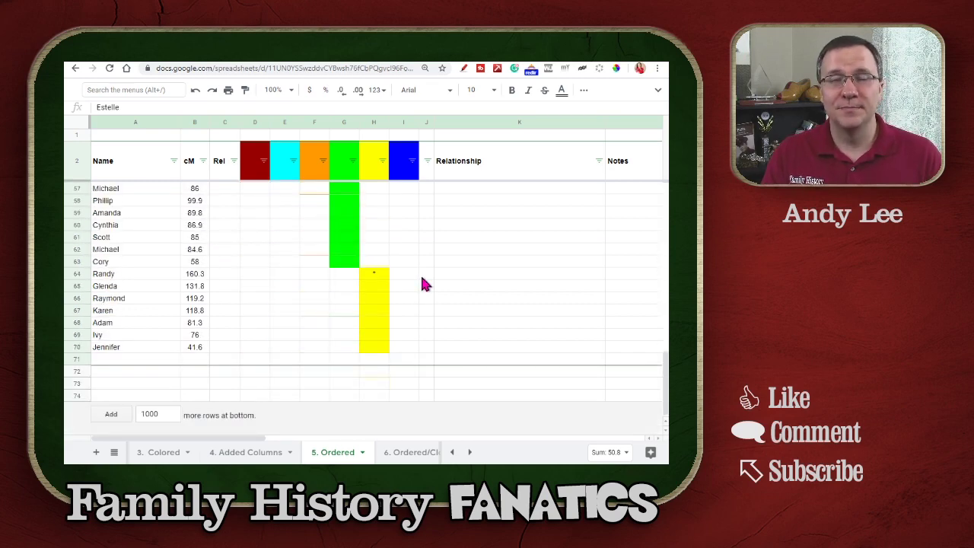
scroll(423, 280, "up", 5)
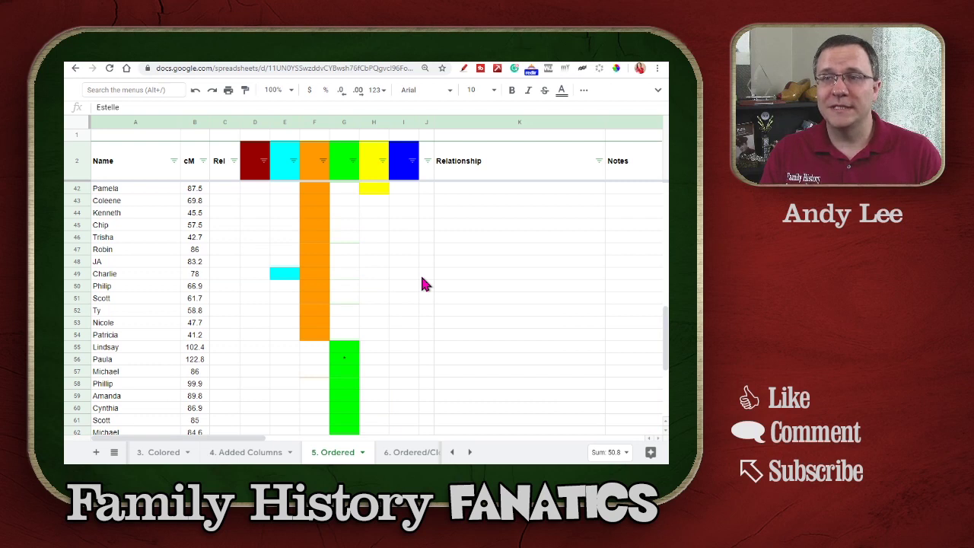
scroll(424, 284, "up", 2)
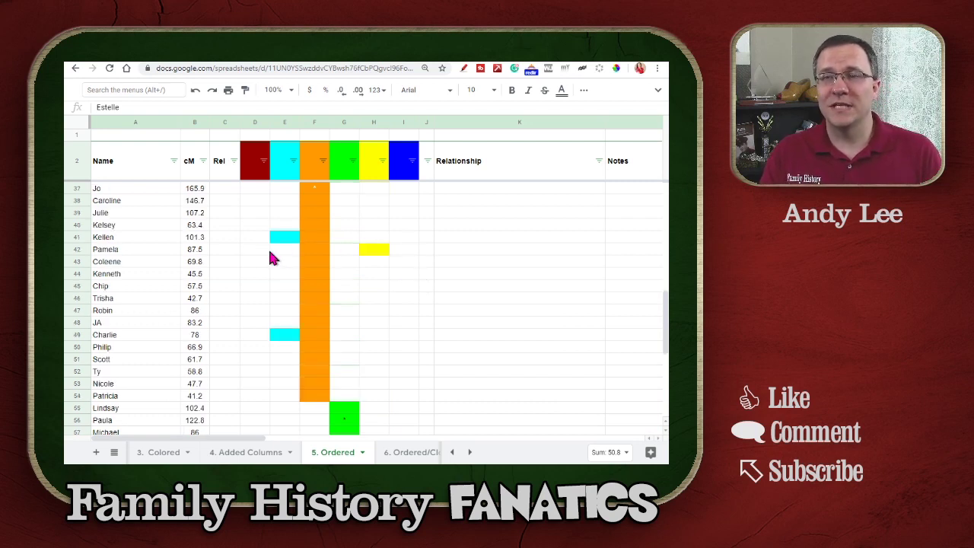
left_click(100, 239)
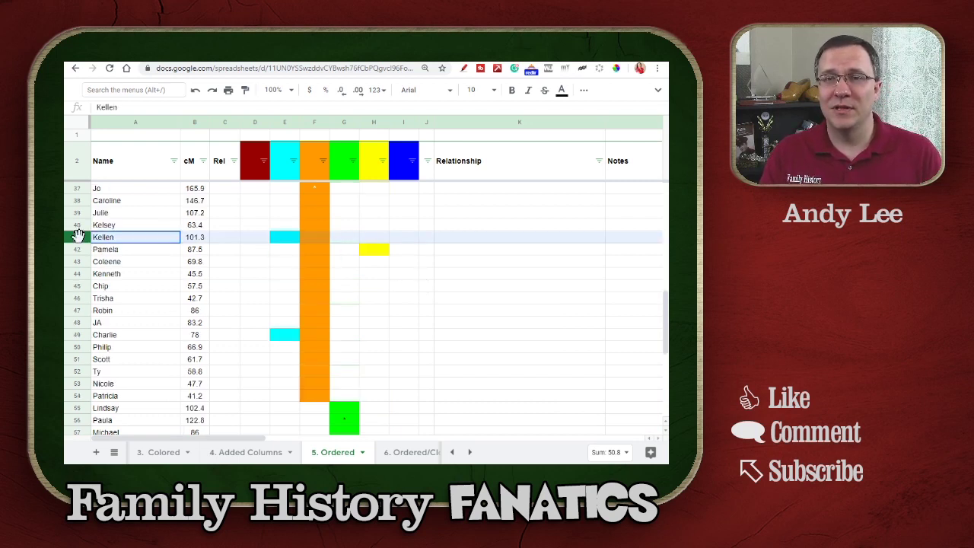
left_click(86, 335)
scroll(471, 338, "up", 3)
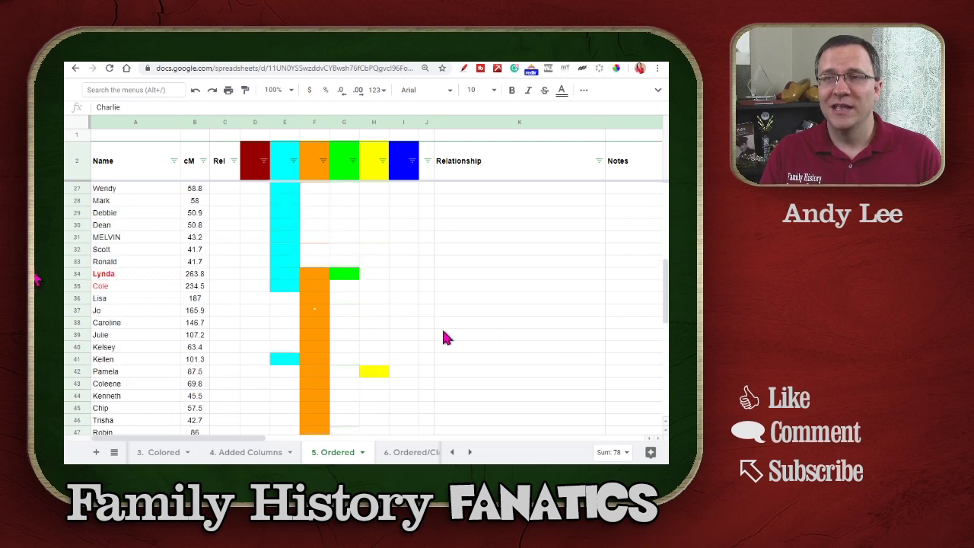
left_click(86, 273)
scroll(449, 331, "down", 4)
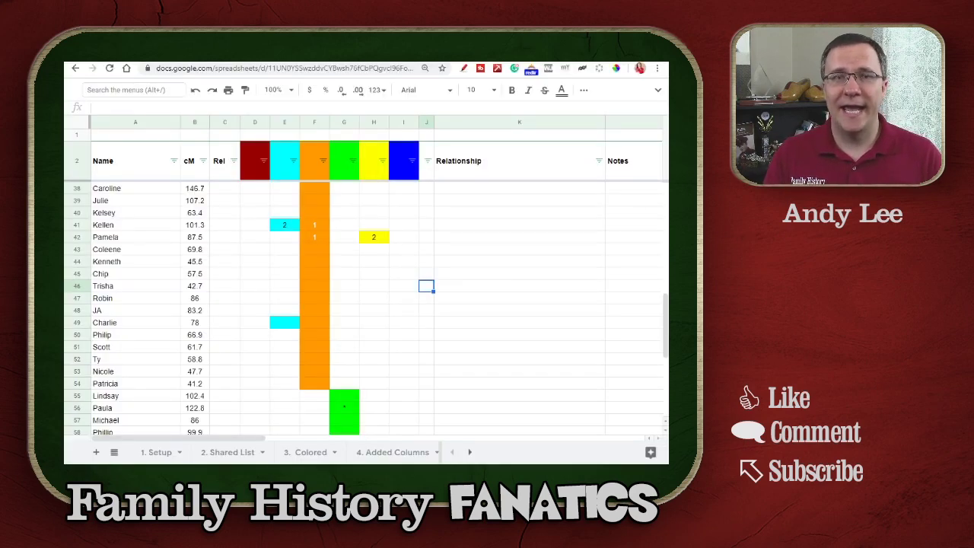
left_click(397, 263)
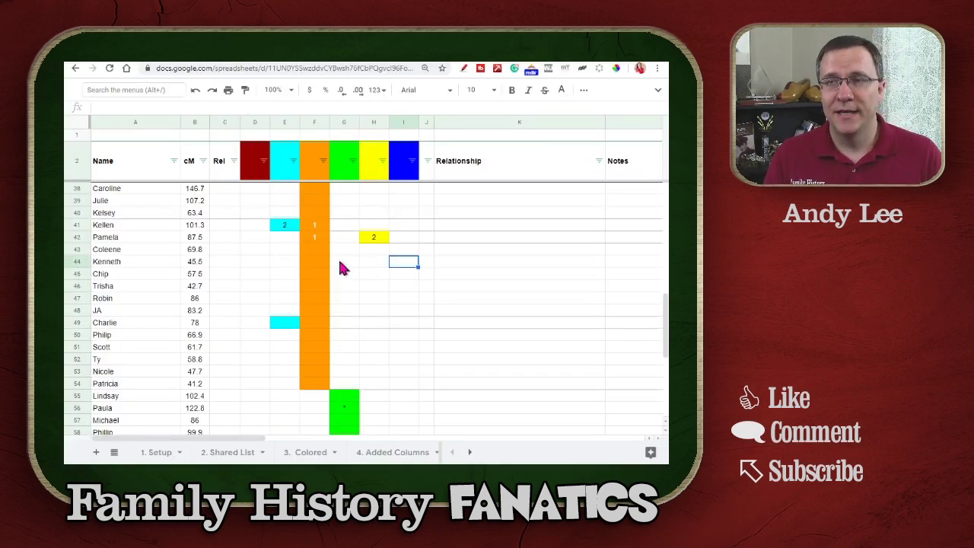
left_click(81, 224)
left_click(81, 237)
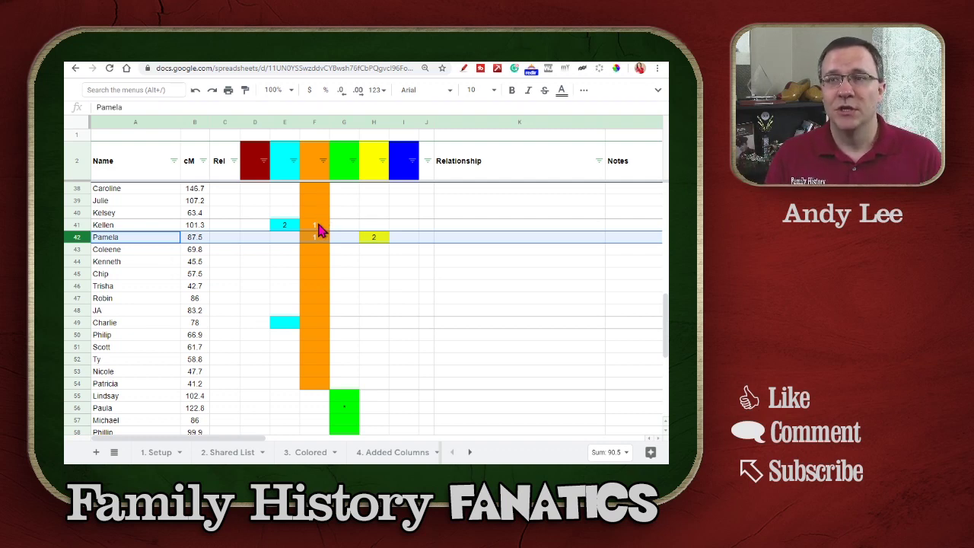
left_click(319, 225)
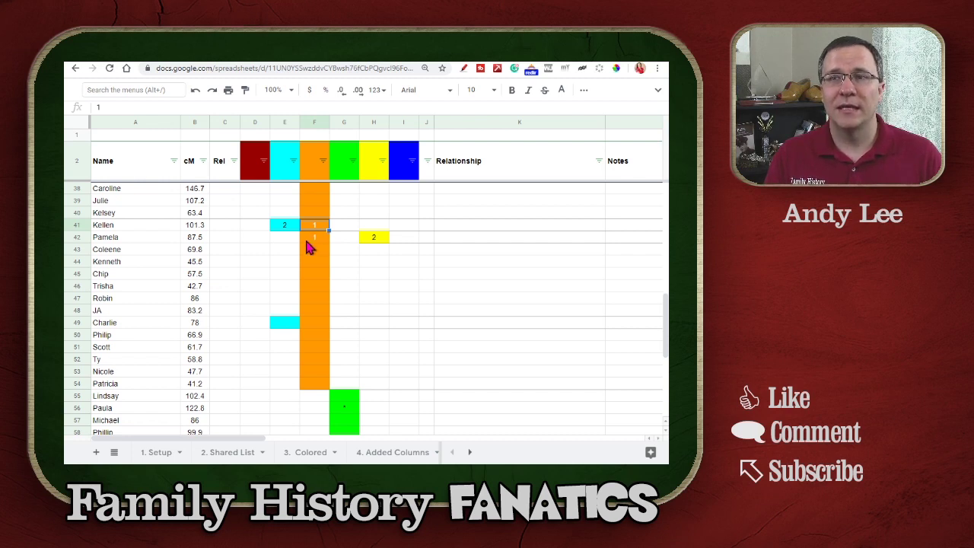
left_click(284, 226)
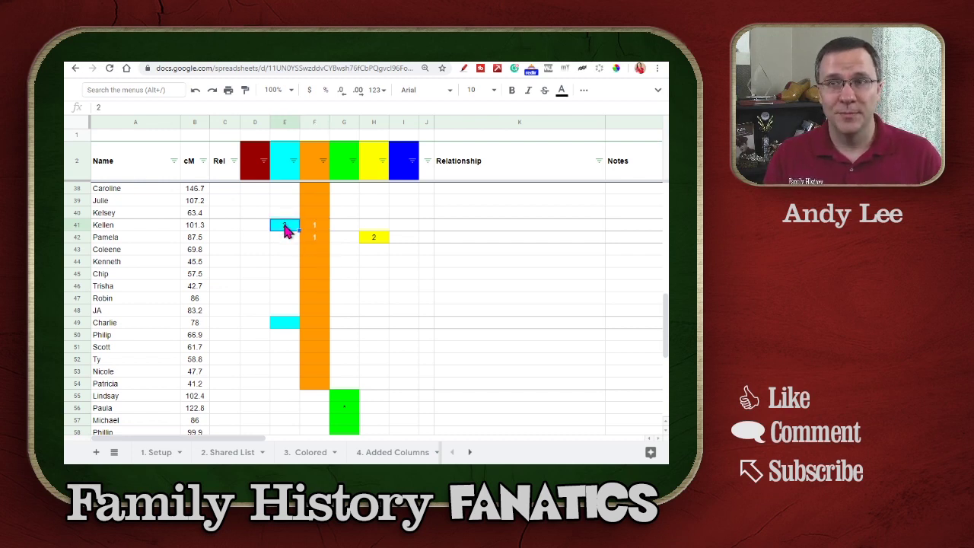
left_click(317, 228)
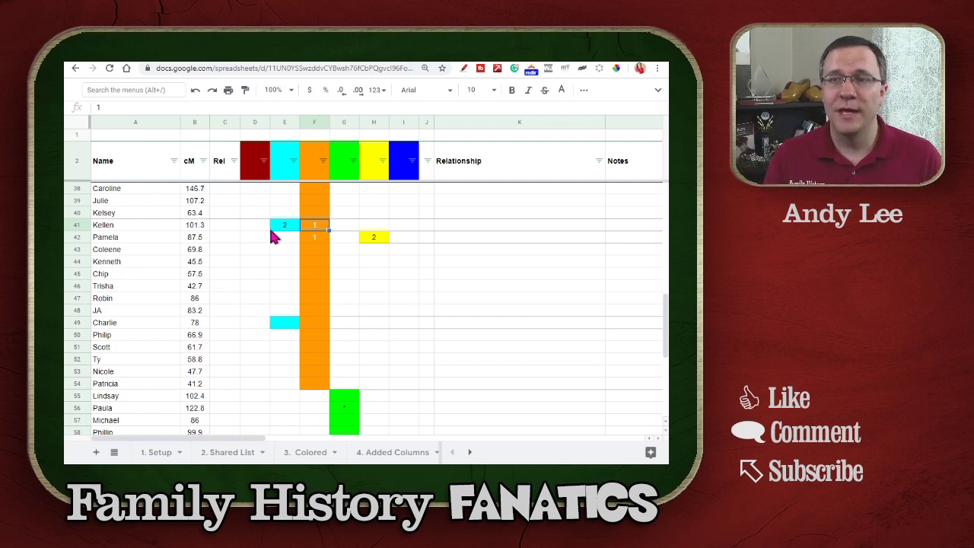
left_click(282, 228)
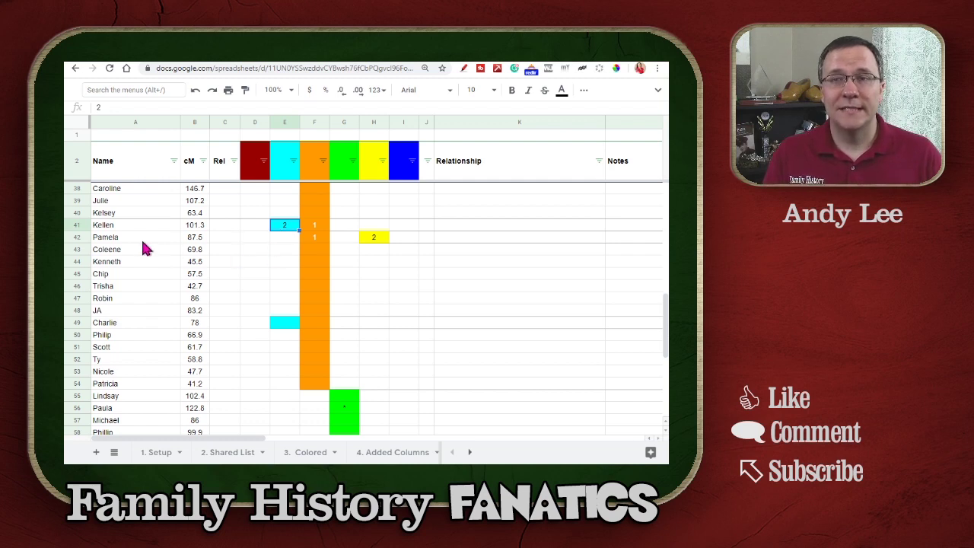
left_click(77, 237)
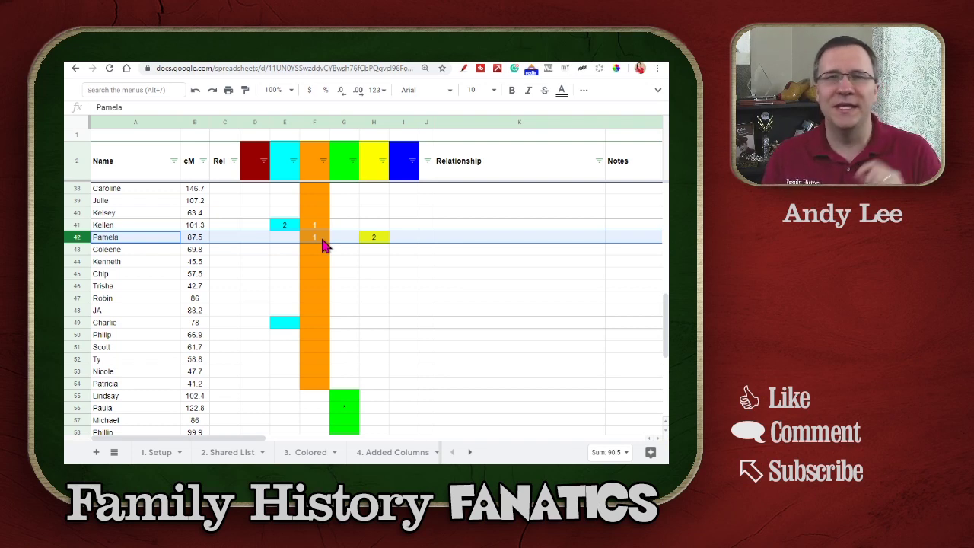
left_click(380, 263)
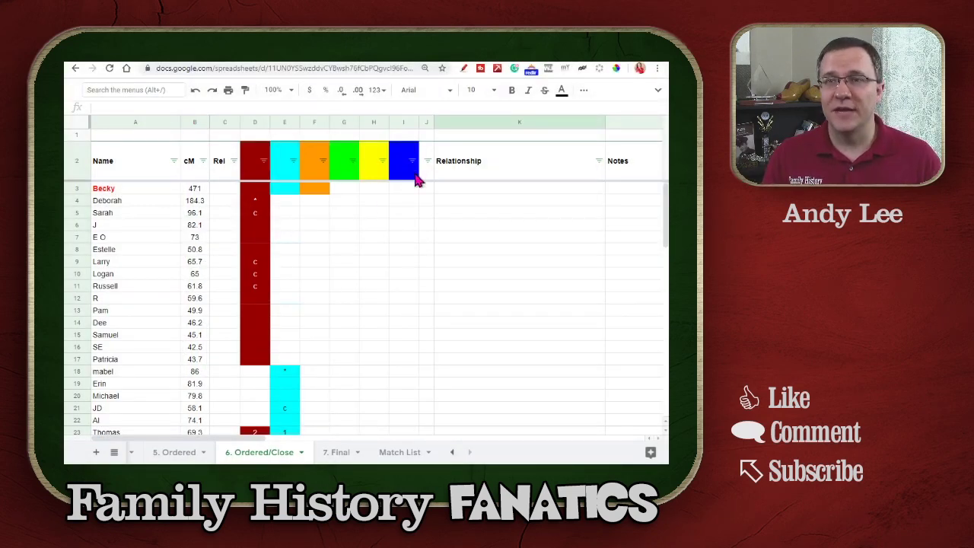
left_click(257, 216)
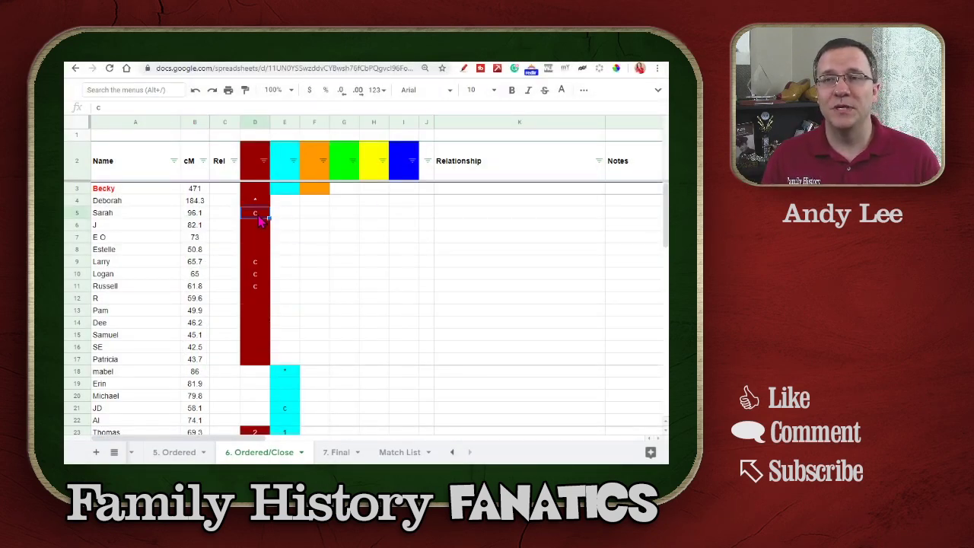
left_click(127, 204)
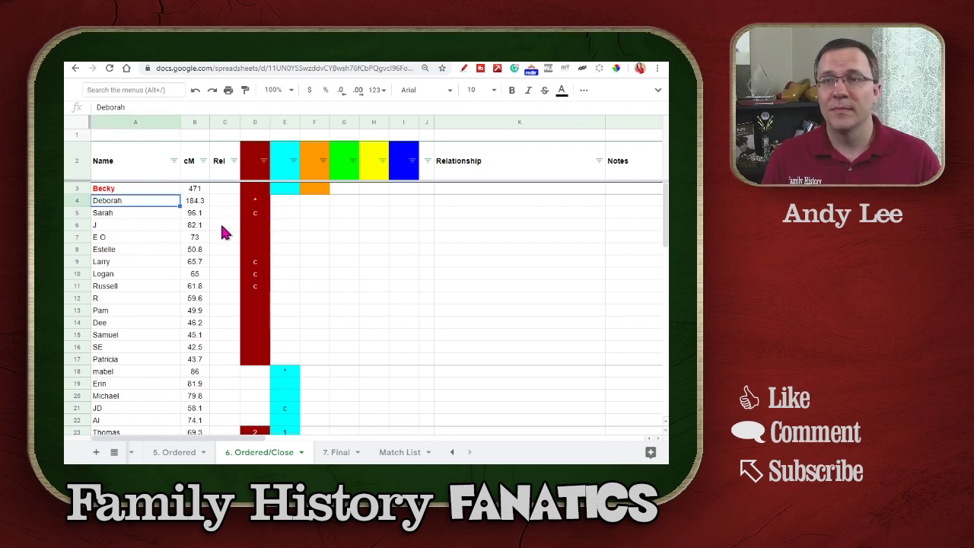
left_click(161, 216)
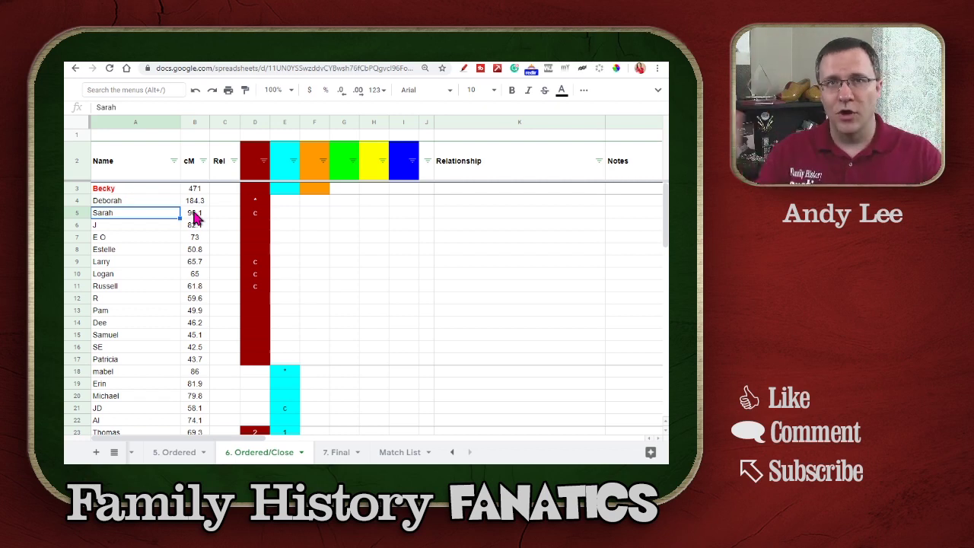
left_click(195, 201)
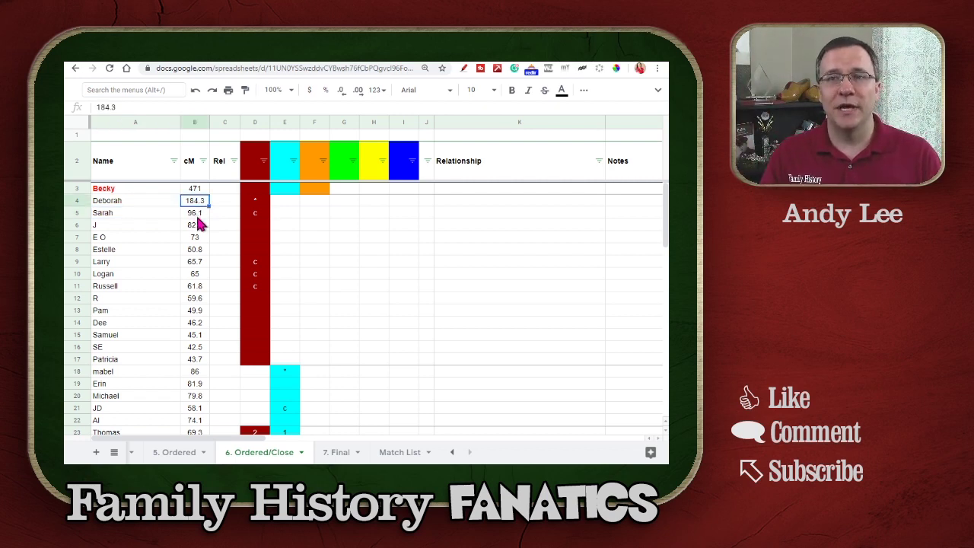
left_click(314, 271)
left_click(256, 264)
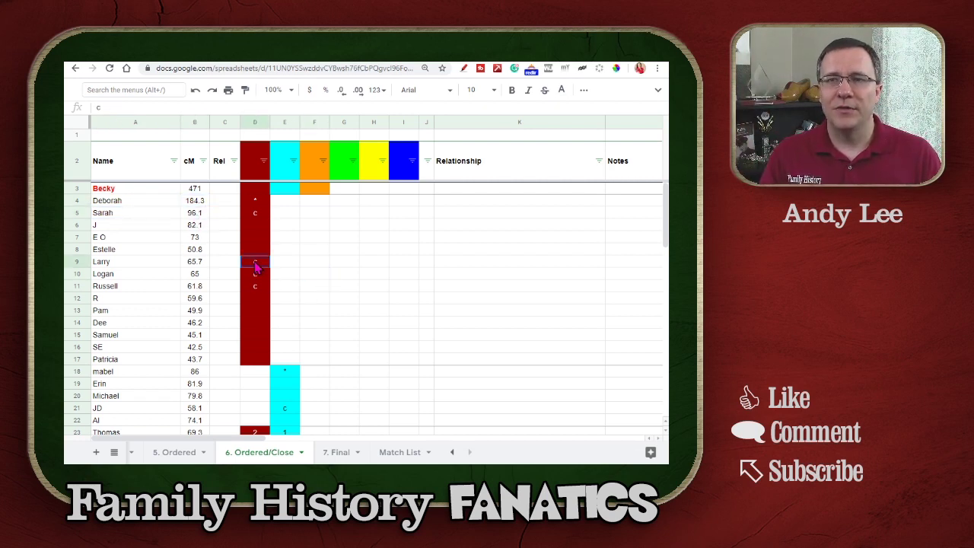
left_click_drag(256, 265, 257, 290)
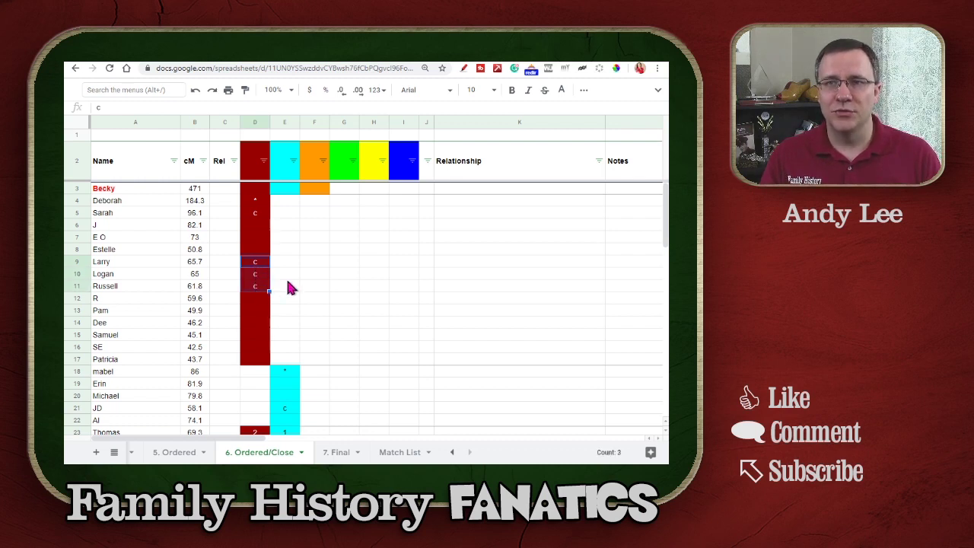
left_click(255, 249)
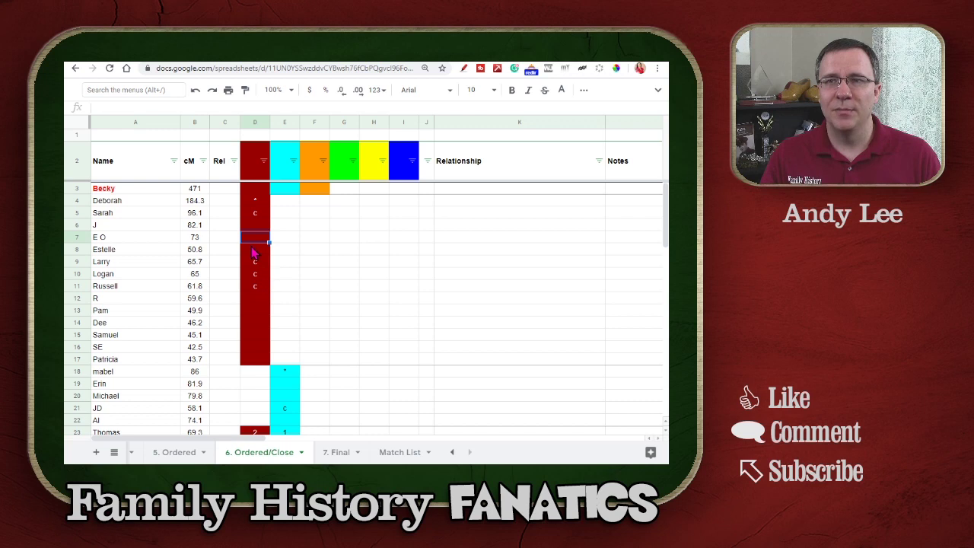
left_click(199, 253)
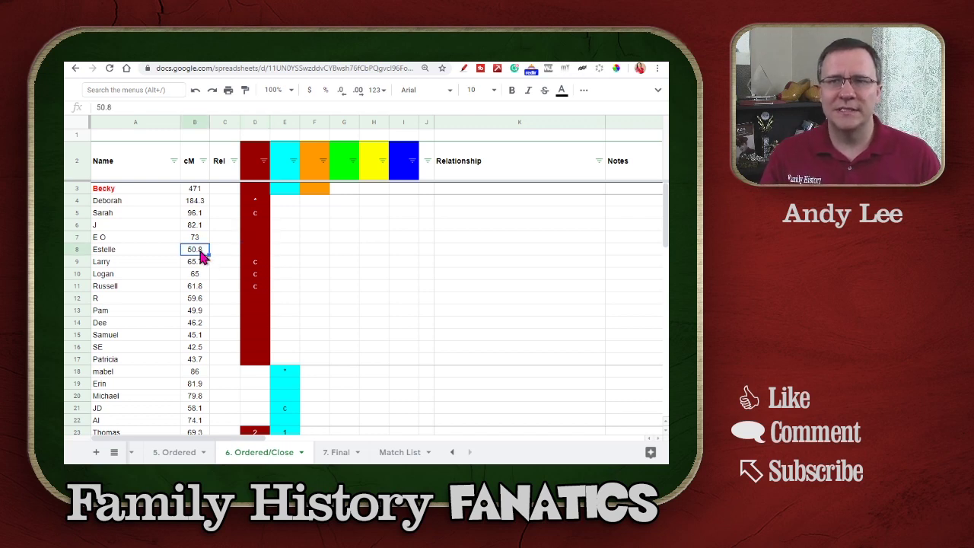
left_click_drag(199, 262, 195, 286)
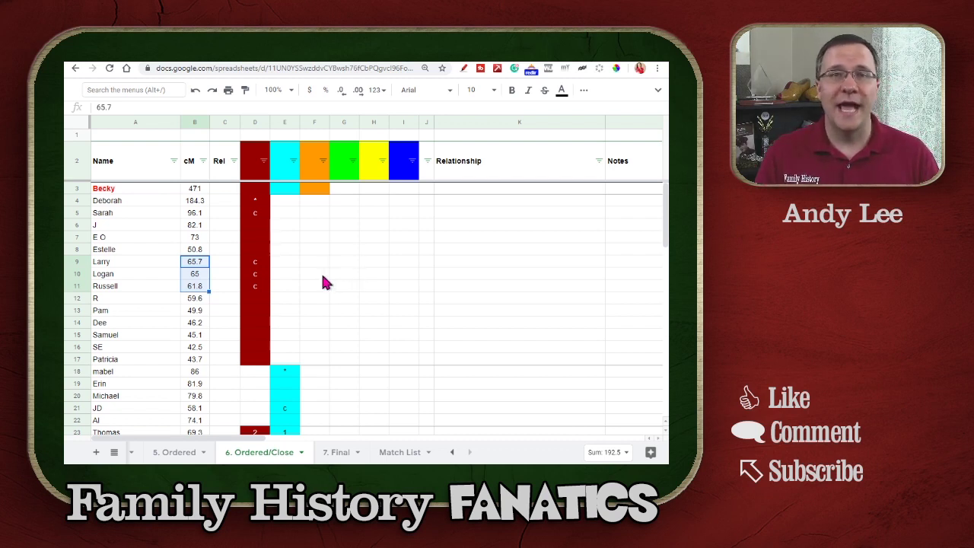
scroll(346, 280, "down", 1)
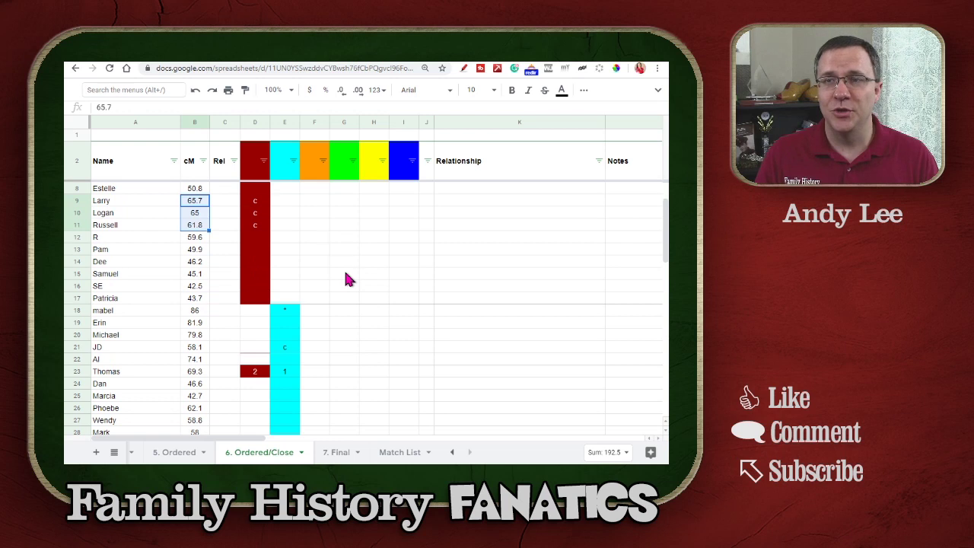
scroll(345, 279, "down", 1)
left_click(293, 287)
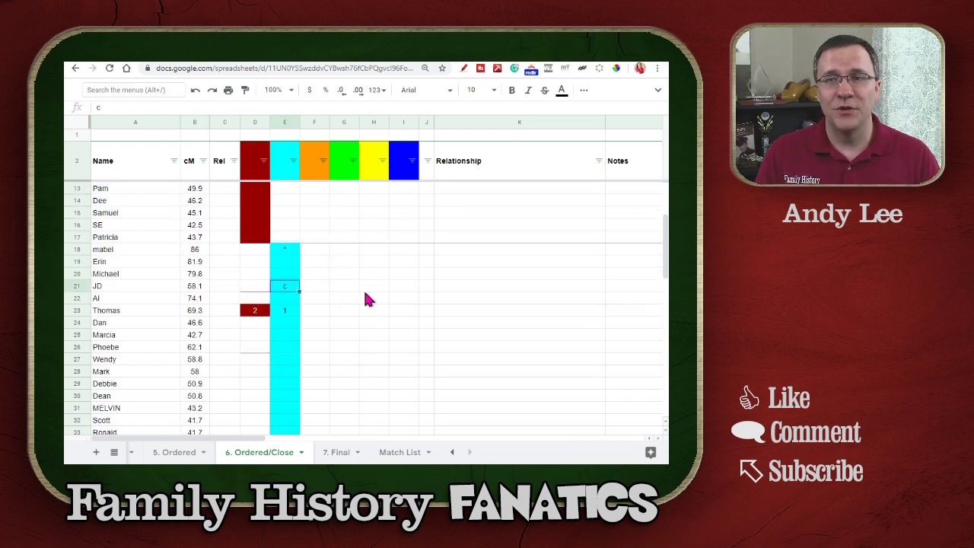
scroll(363, 299, "down", 1)
scroll(341, 309, "down", 1)
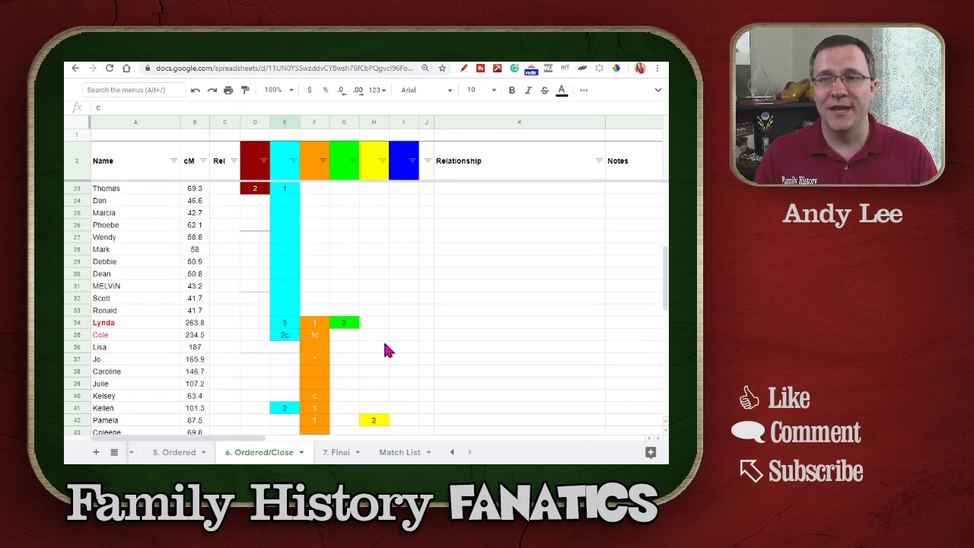
scroll(376, 362, "down", 1)
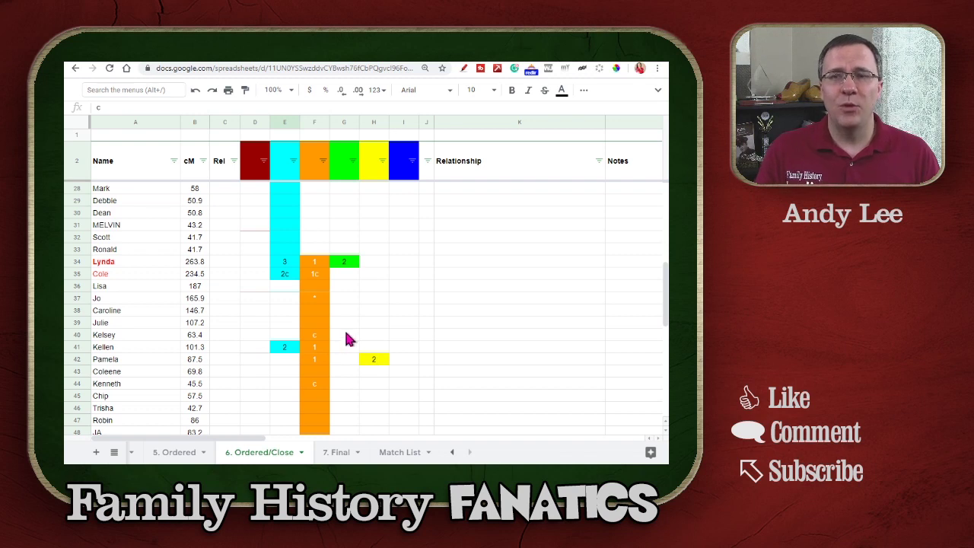
scroll(351, 336, "down", 2)
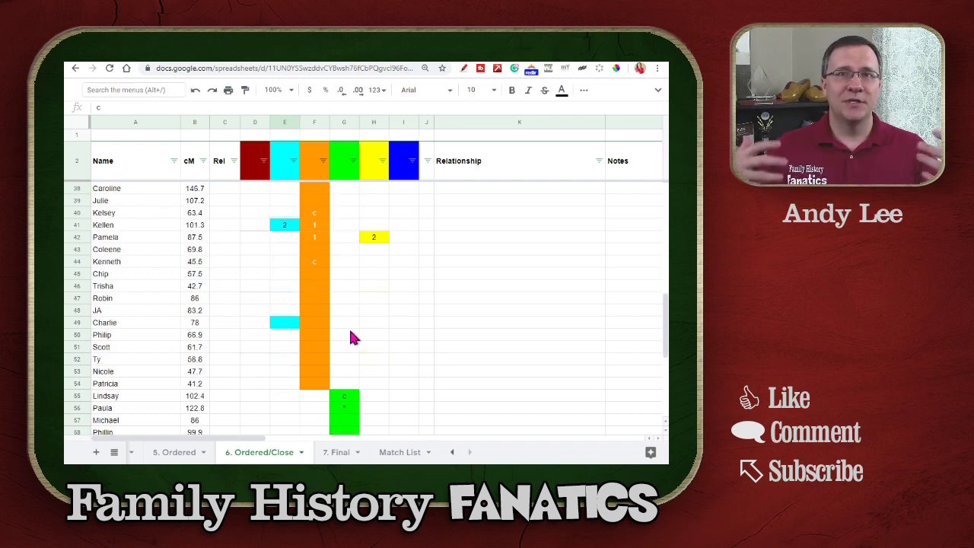
scroll(350, 338, "up", 5)
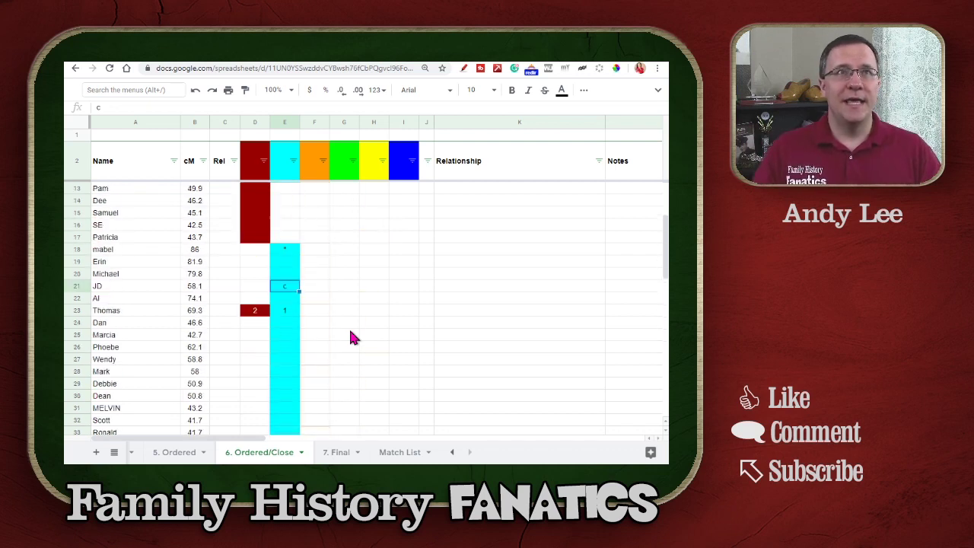